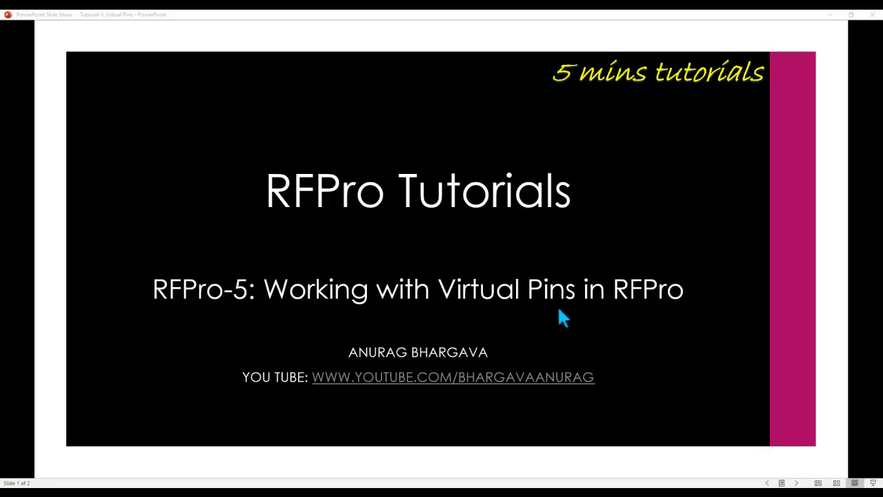
- Step from the title slide to the second intro slide and back, then exit to the Laminate_Assembly_with_LTCC_Filters geometry
left_click(655, 338)
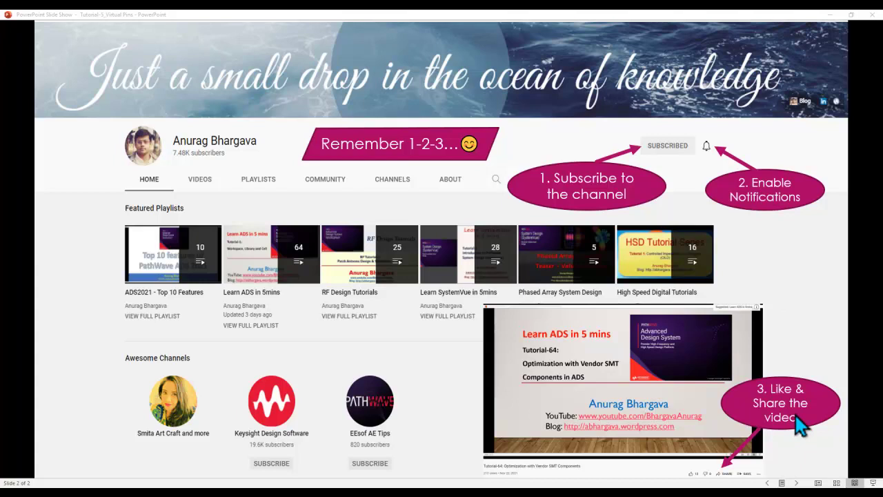
key("Left")
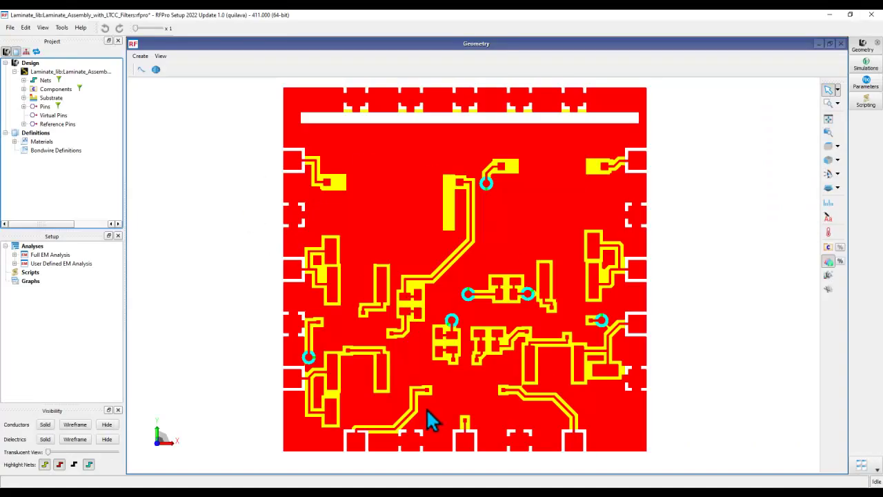
mouse_move(427, 410)
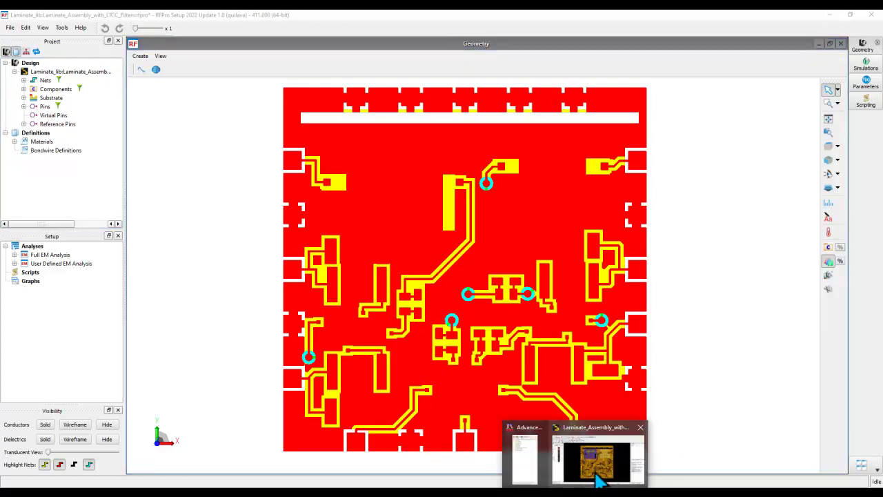
- In the ADS layout, zoom in and inspect amplifier pins P12 and P16 beside the Amp4GtoLTCC trace
left_click(604, 473)
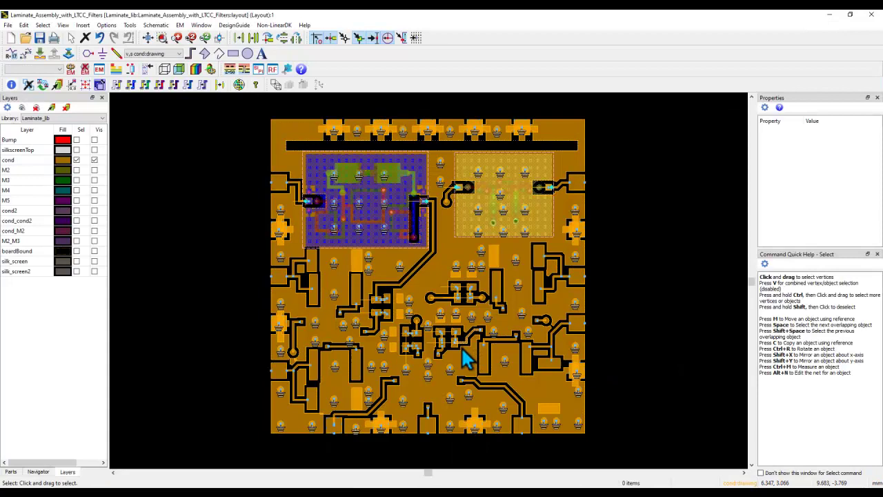
scroll(372, 330, "up", 5)
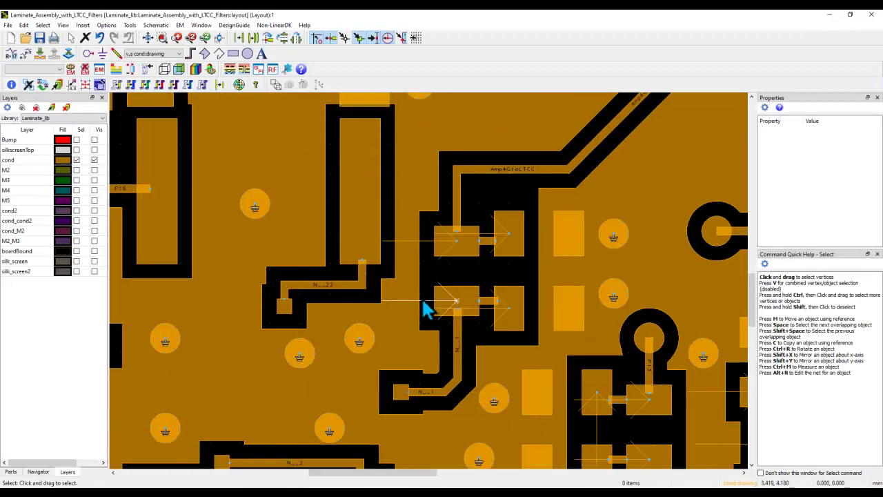
left_click(423, 303)
left_click(431, 253)
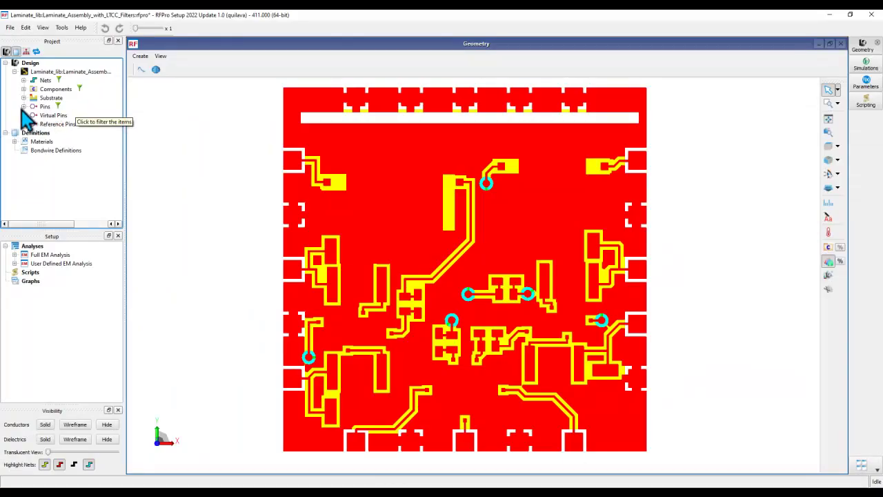
- Expand Full EM Analysis and User Defined EM Analysis in Setup, with the Pins list collapsed again
left_click(23, 106)
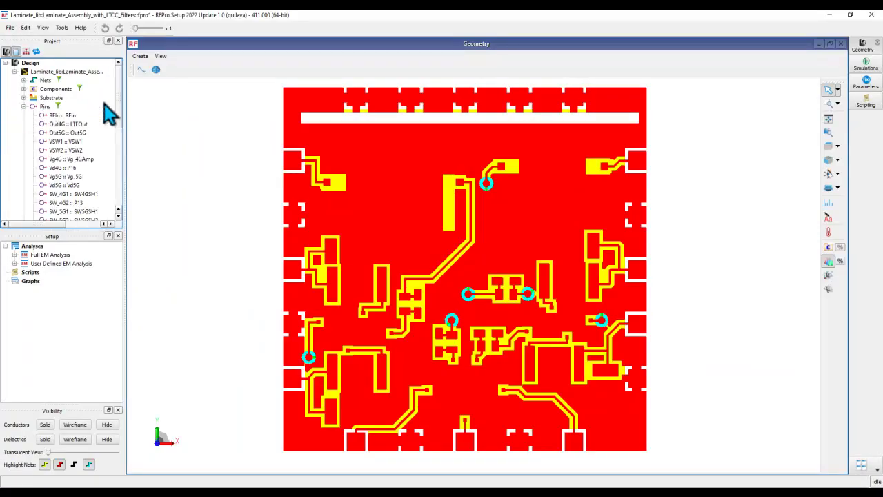
mouse_move(118, 94)
left_mouse_down()
mouse_move(118, 146)
mouse_move(116, 99)
left_mouse_up()
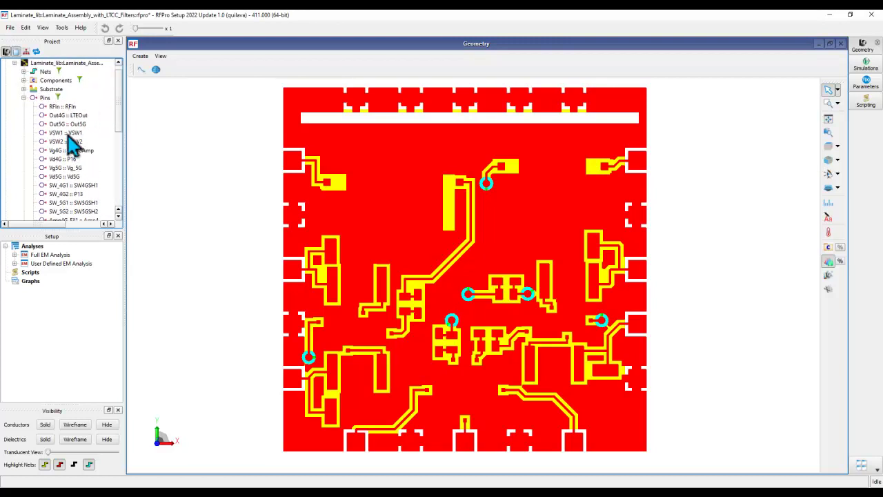
left_click(14, 254)
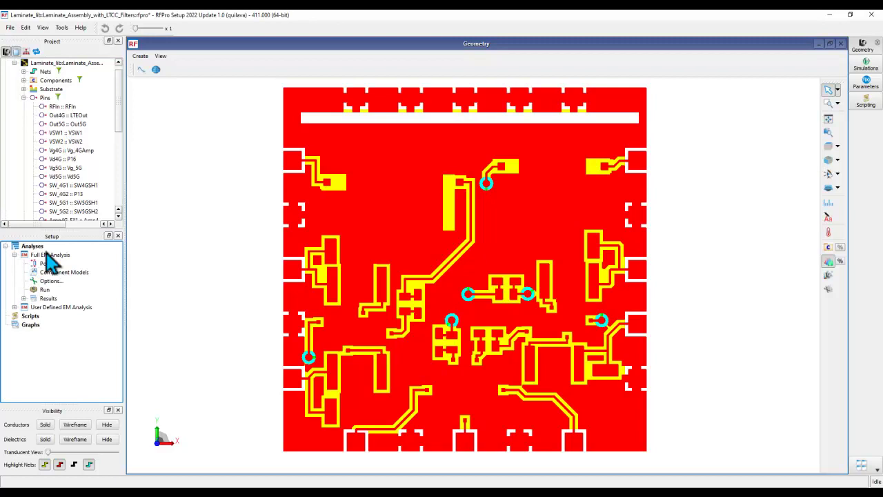
left_click(14, 307)
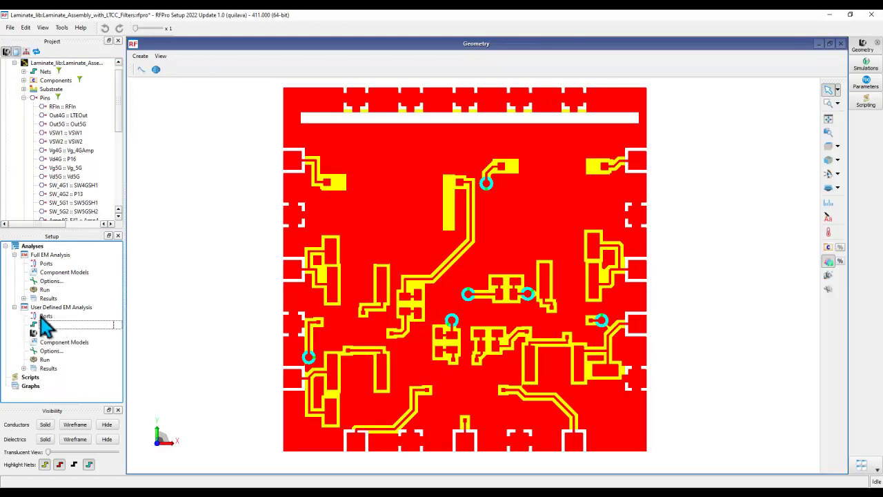
left_click(23, 98)
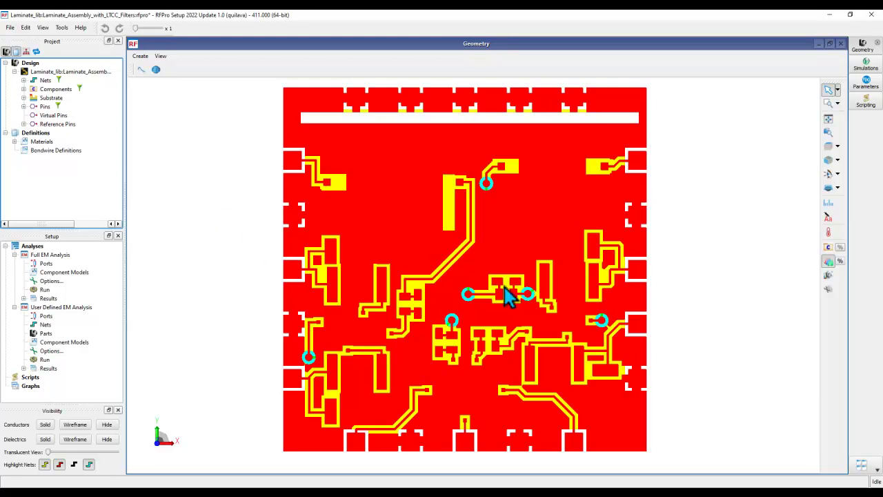
mouse_move(469, 336)
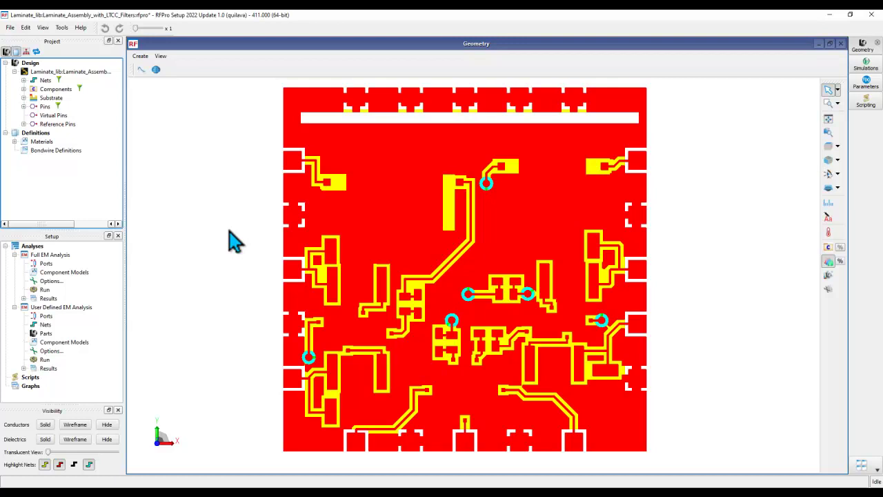
- Create a new virtual pin, VPin, from the Virtual Pins group in the Project tree
left_click(53, 116)
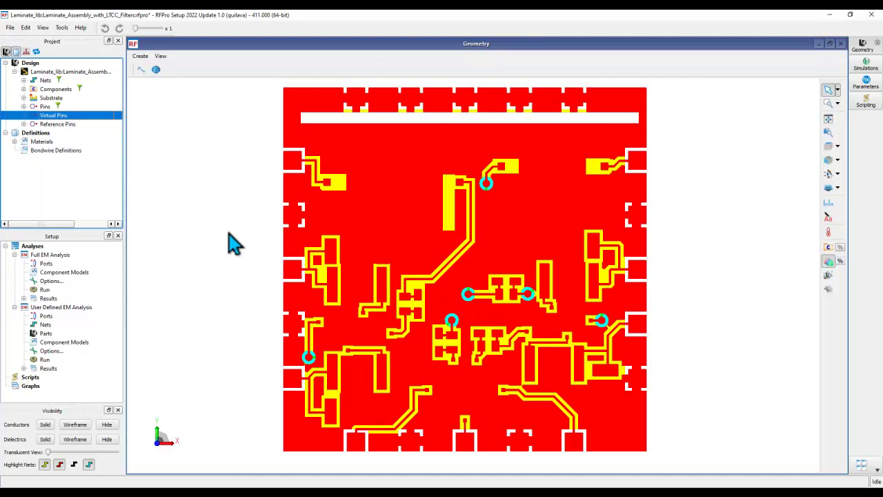
right_click(51, 116)
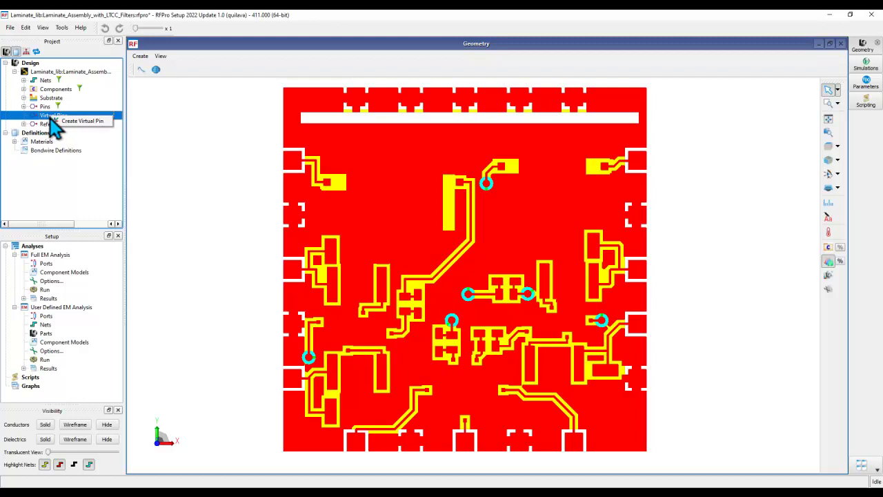
left_click(69, 123)
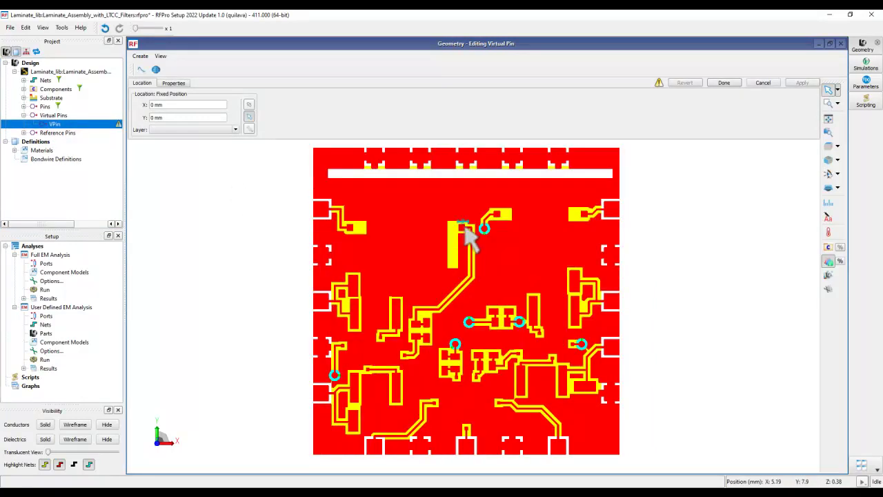
- Zoom in and pick the Amp4GtoLTCC pad face as the virtual pin's location
scroll(480, 250, "up", 3)
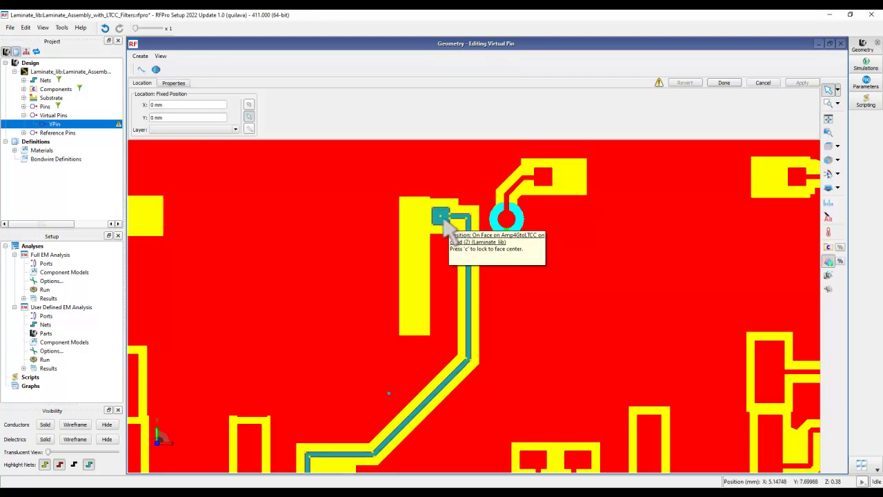
left_click(442, 217)
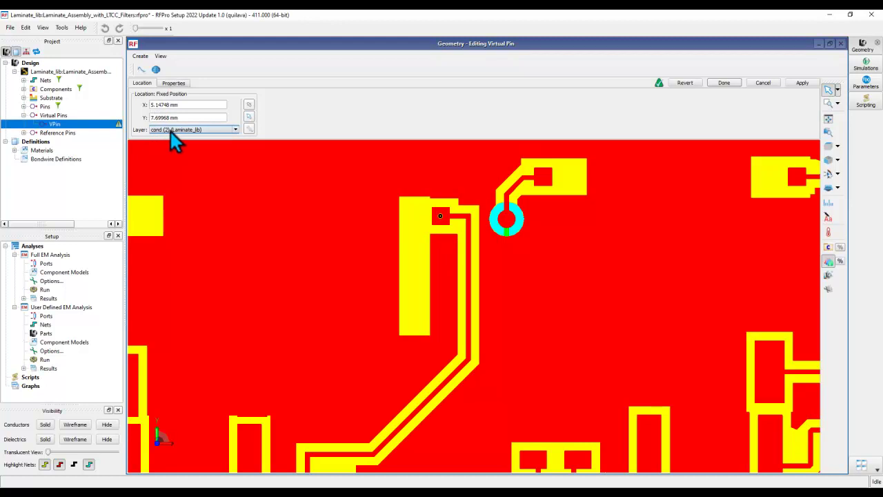
- Try layer M2 (3) for the pin, return it to cond (2), and show its Name property
left_click(210, 132)
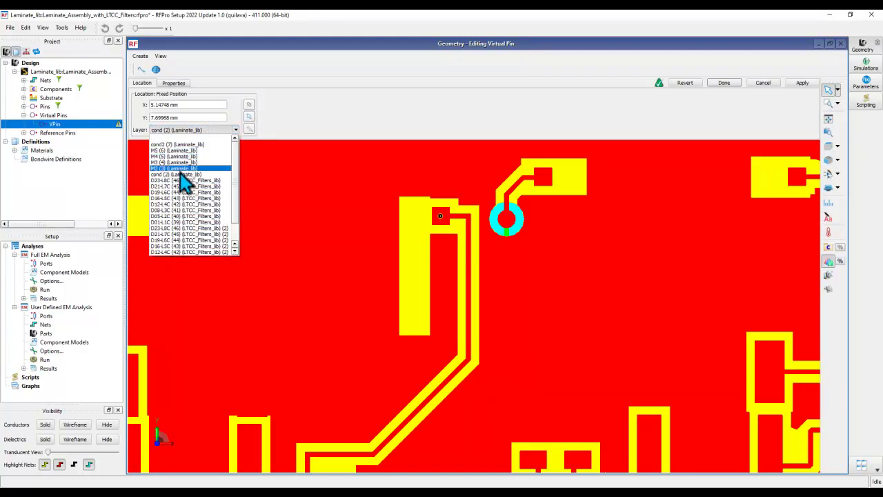
left_click(292, 134)
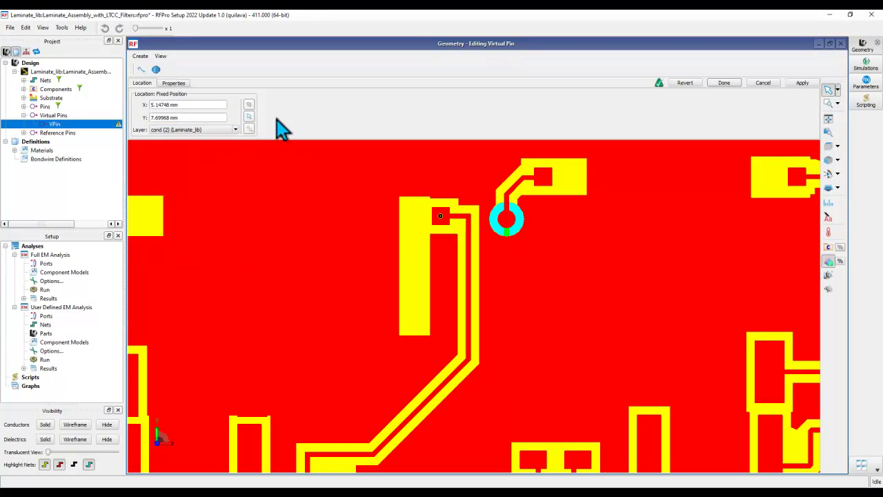
left_click(235, 131)
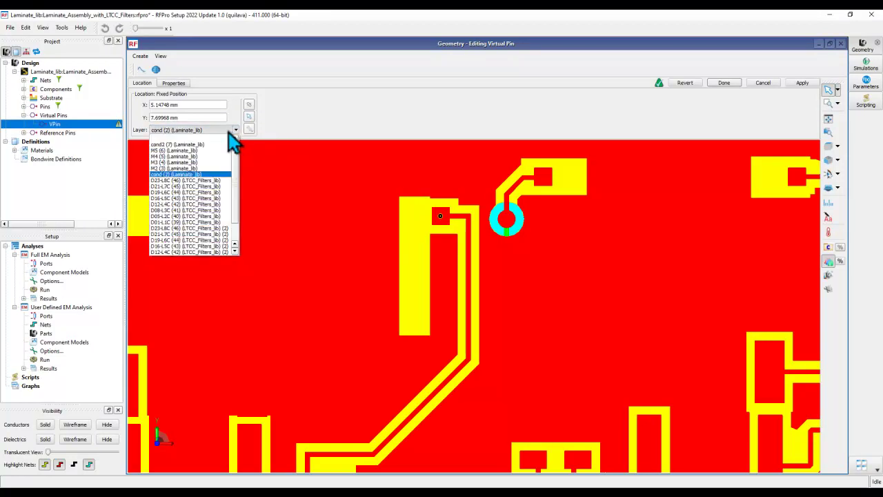
left_click(166, 169)
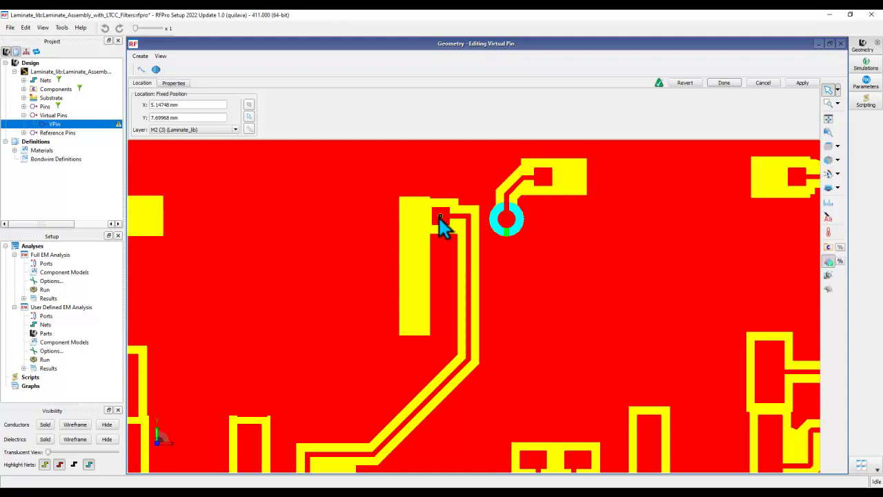
mouse_move(441, 218)
left_click(170, 129)
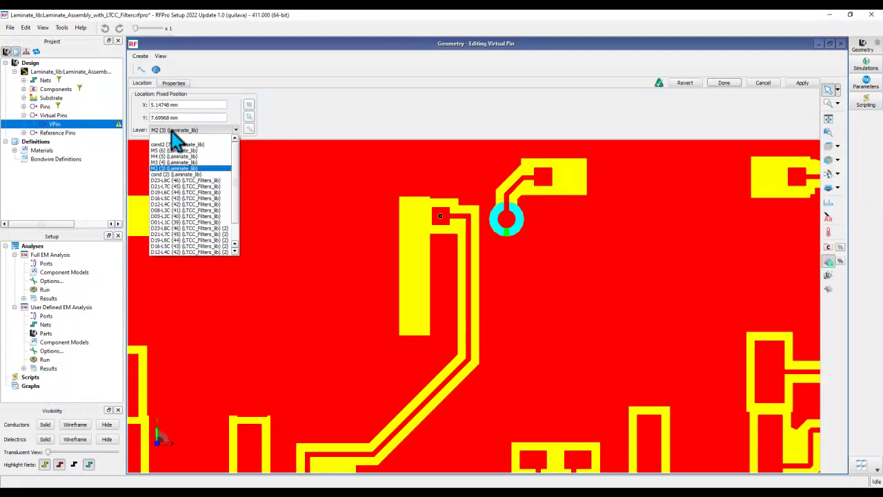
left_click(171, 174)
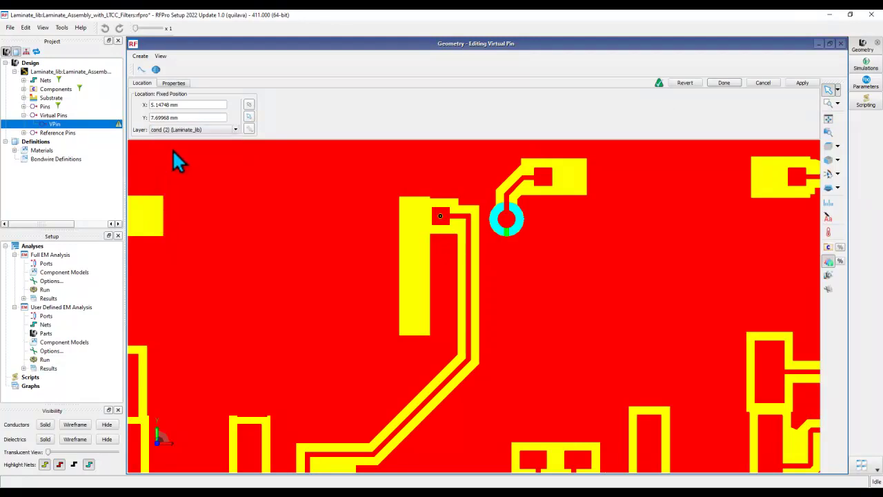
mouse_move(466, 210)
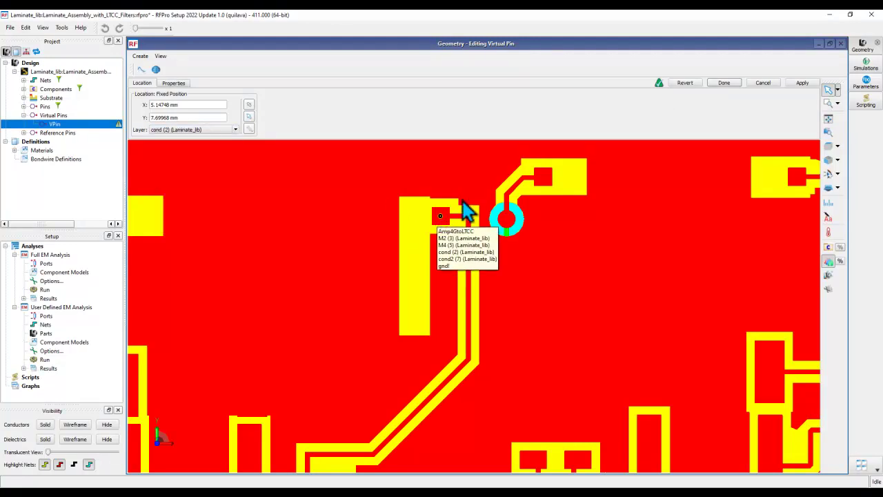
left_click(181, 83)
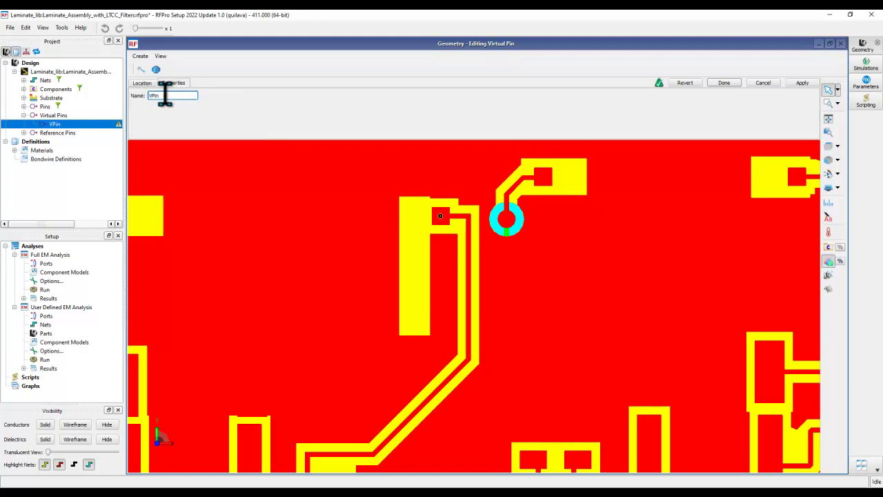
- Rename the virtual pin to myPin1 and close its editor
double_click(165, 95)
type("myPin1")
left_click(721, 82)
mouse_move(58, 131)
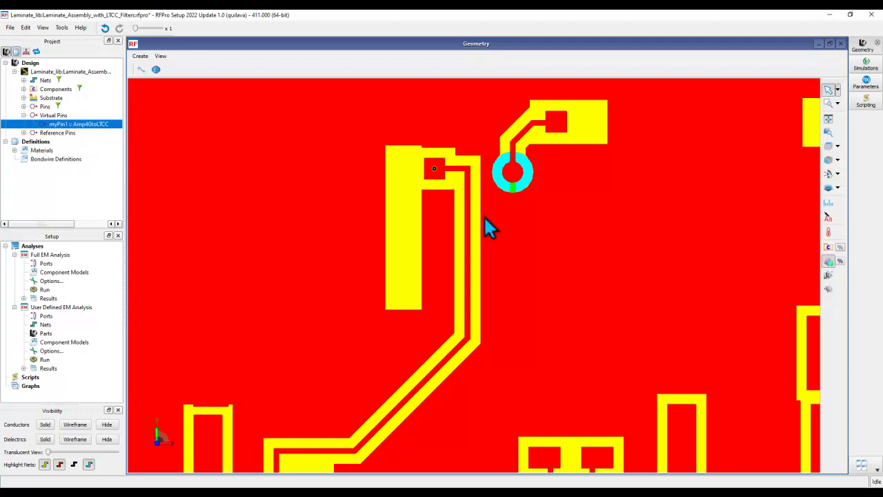
- Set conductors to wireframe, highlight net Amp4GtoLTCC, and select myPin1 to confirm it sits on the pad
left_click(74, 425)
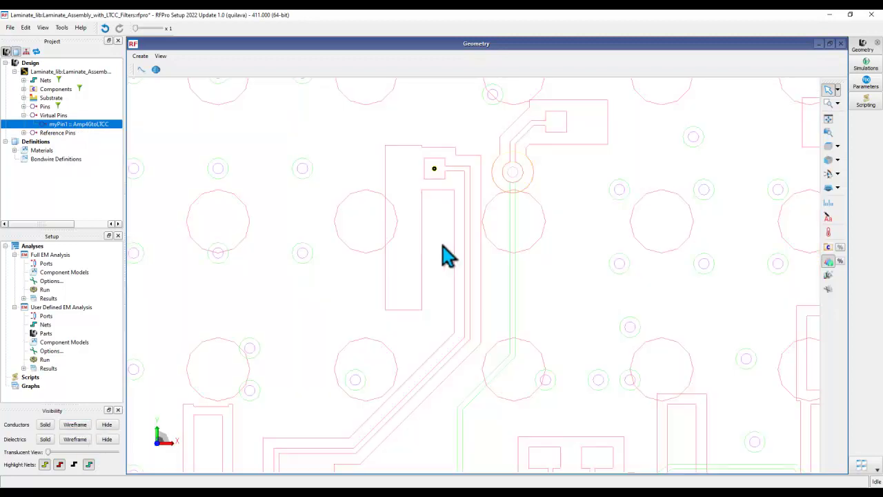
left_click(23, 80)
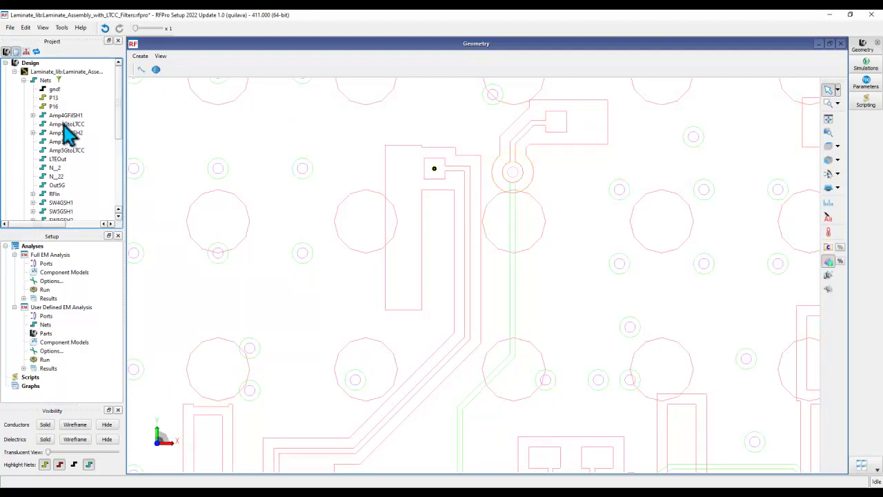
left_click(66, 125)
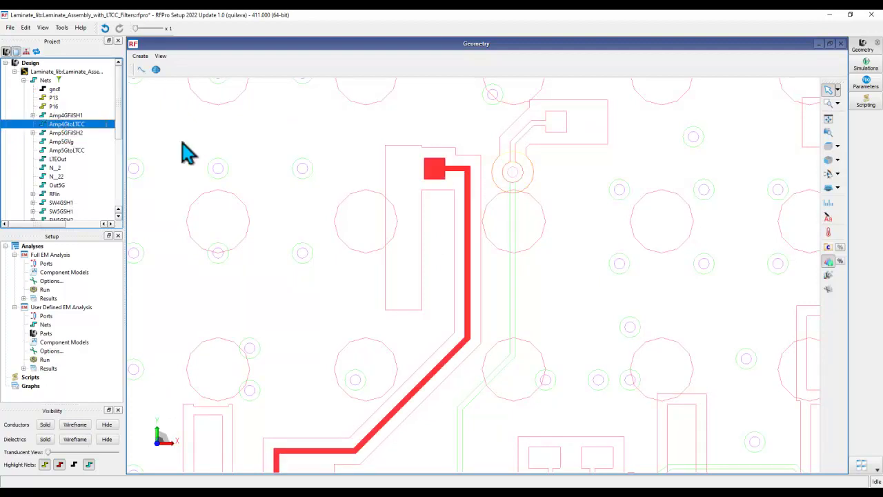
left_click(24, 80)
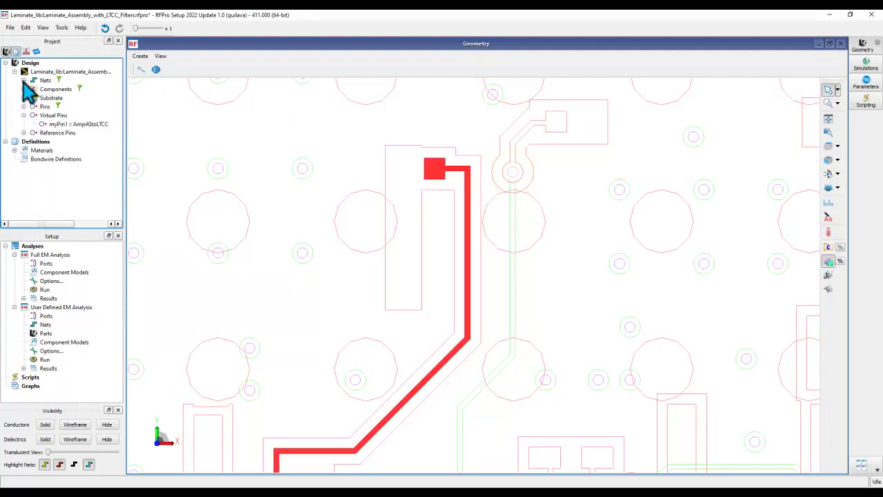
left_click(67, 126)
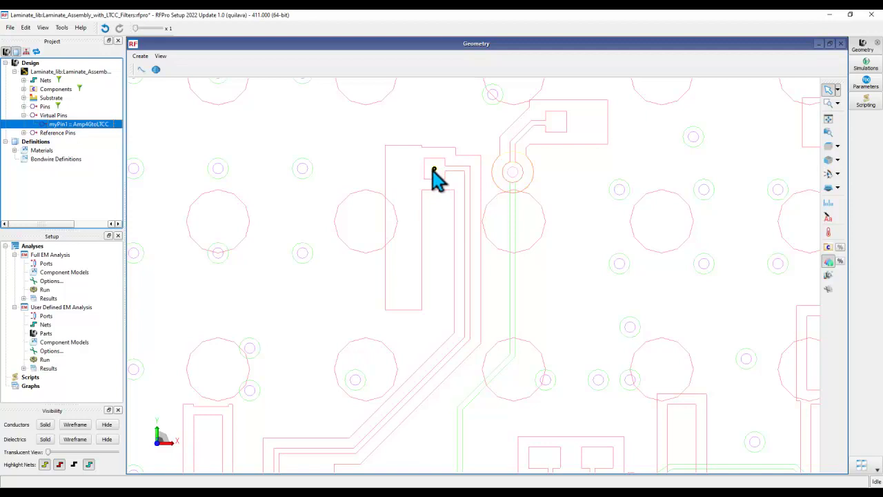
mouse_move(435, 175)
mouse_move(436, 214)
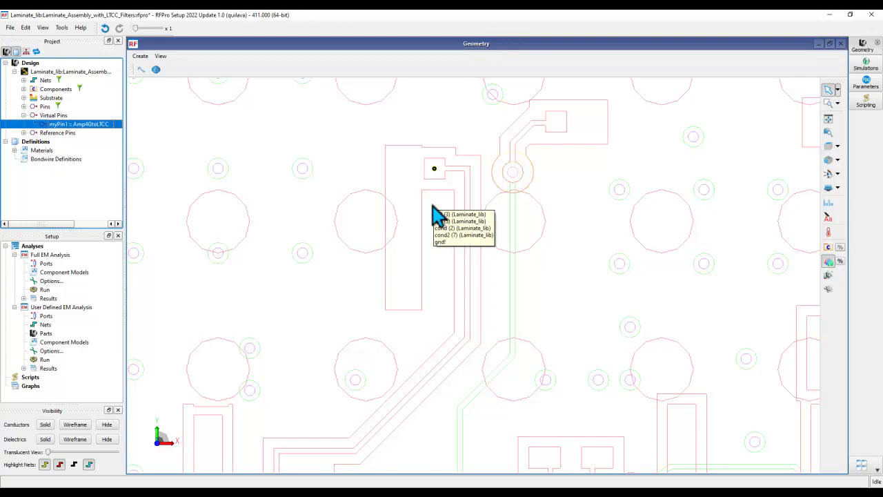
right_click(60, 117)
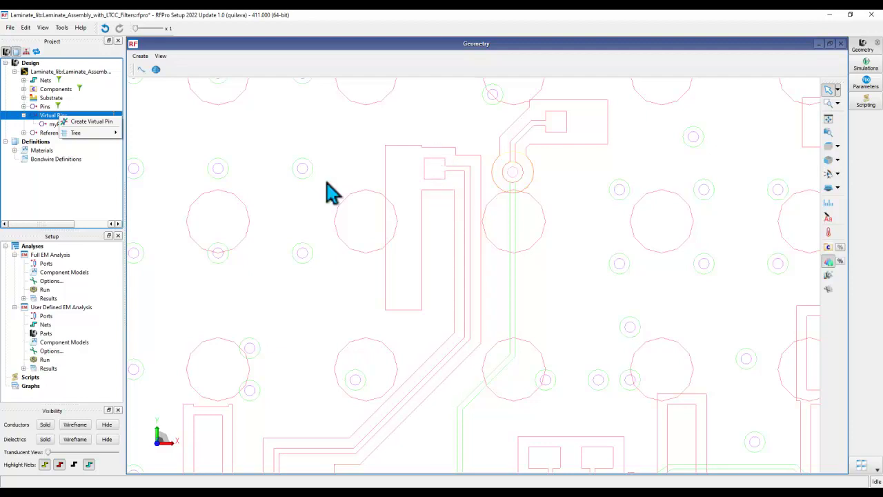
left_click(66, 122)
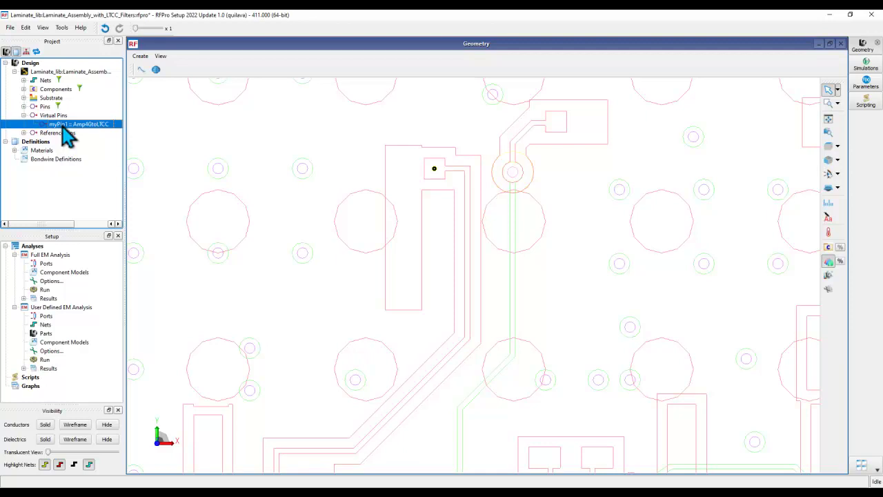
- Create VPin2 on gnd! at myPin1's XY location on layer M2 (3) (Laminate_lib)
right_click(67, 131)
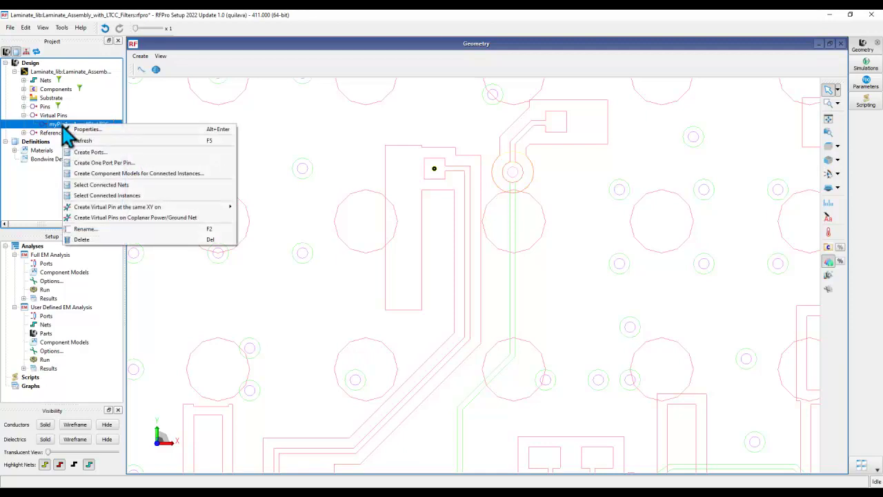
mouse_move(116, 209)
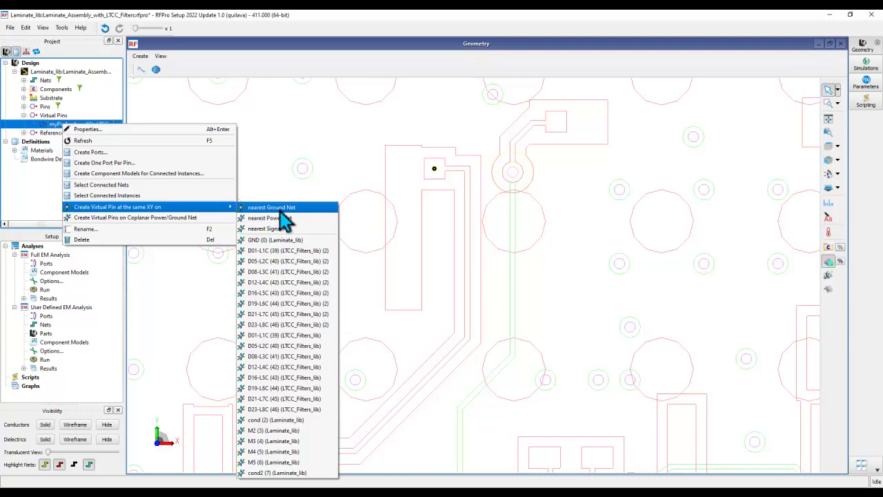
left_click(262, 431)
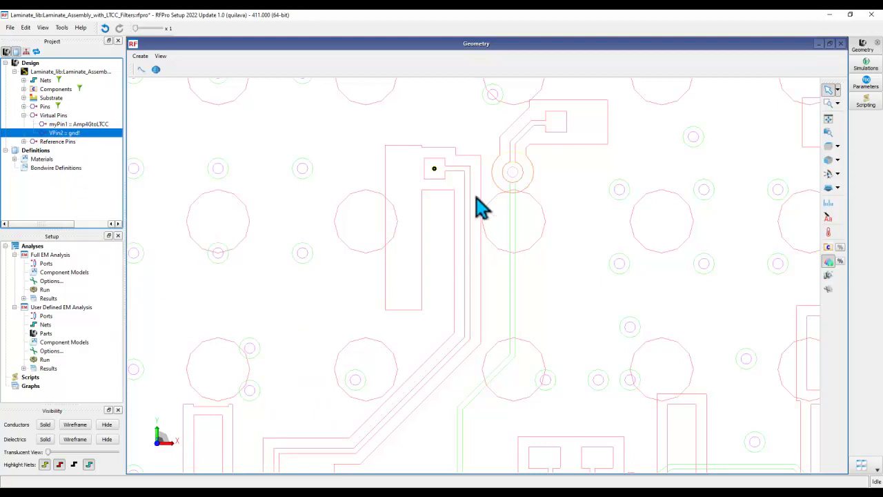
double_click(59, 134)
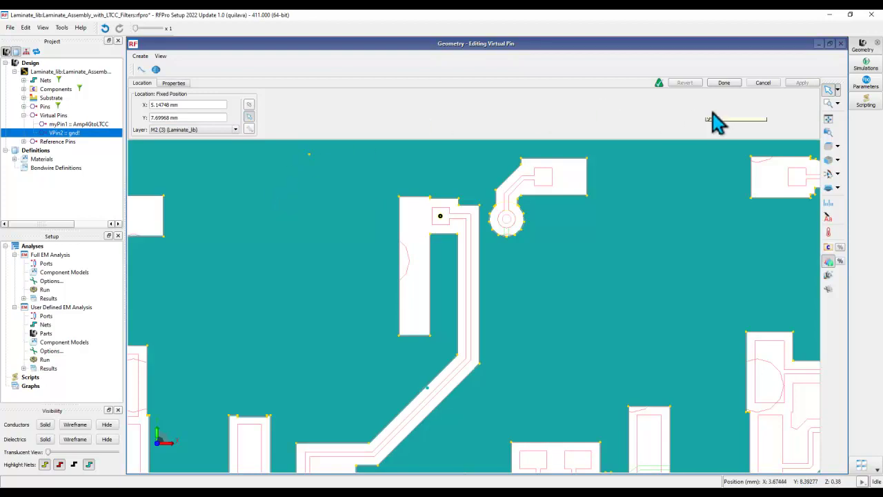
left_click(762, 83)
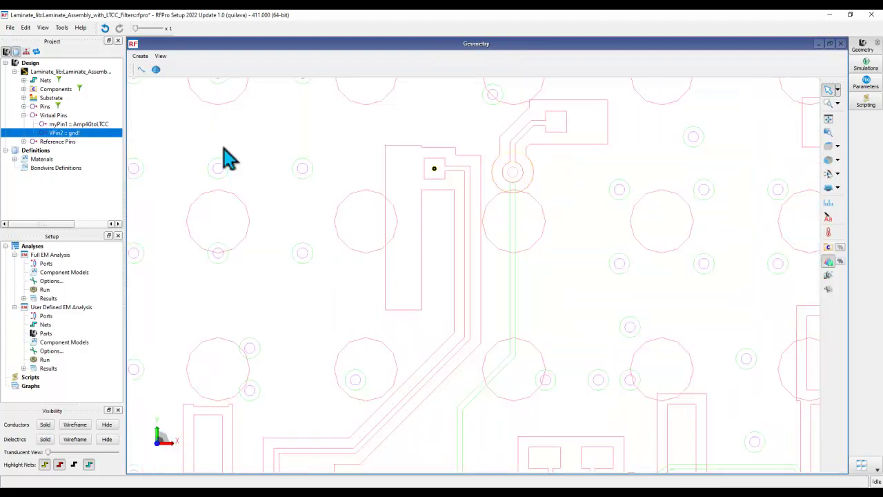
- Generate coplanar ground pins VPin3 and VPin4 on gnd! flanking myPin1
right_click(63, 126)
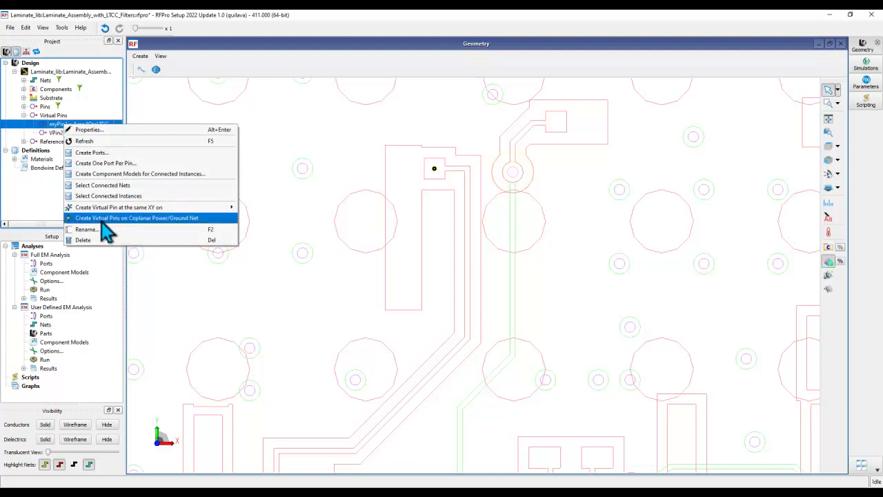
left_click(149, 220)
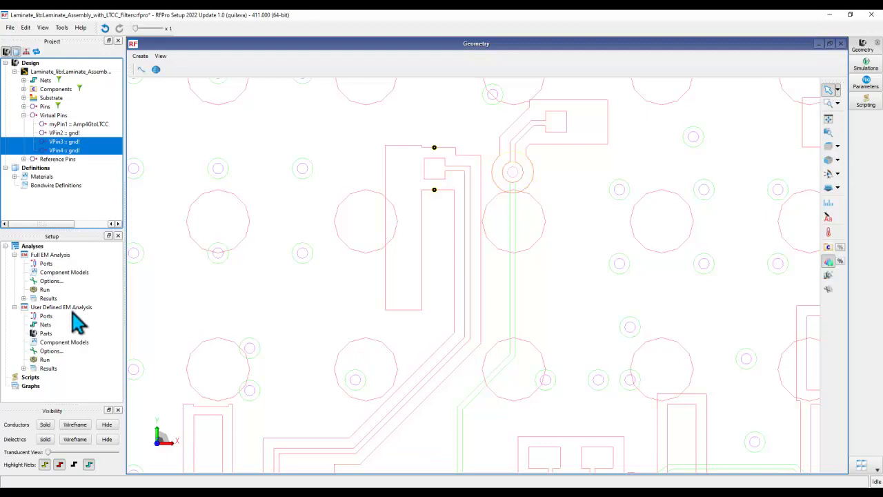
- Add the myPin1 virtual pin as port 1 of the User Defined EM Analysis
left_click(14, 255)
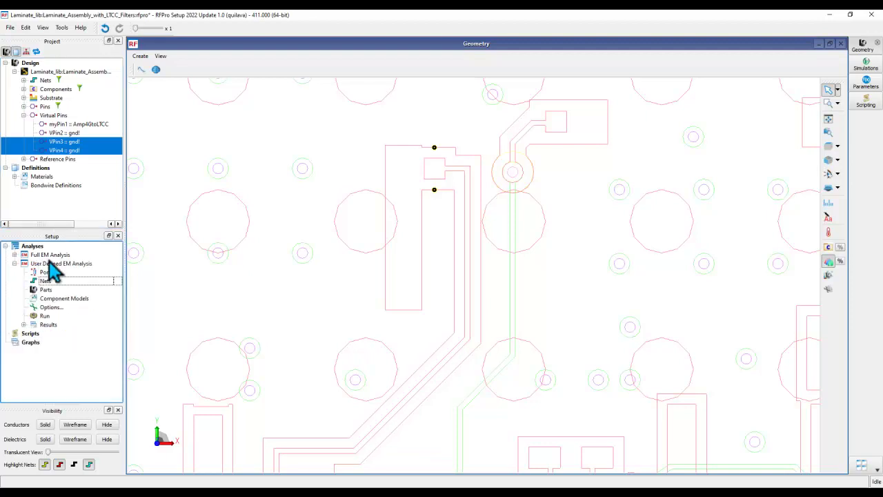
left_click(65, 125)
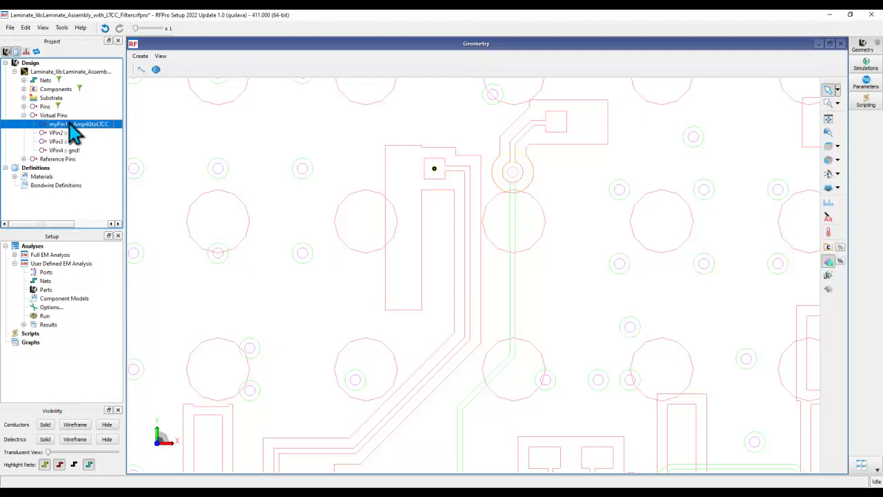
left_click_drag(64, 134, 48, 277)
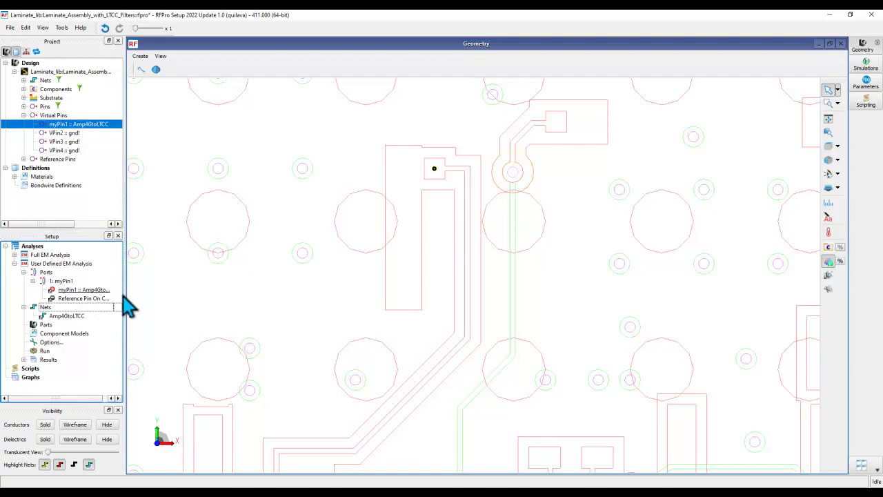
left_click_drag(125, 290, 159, 292)
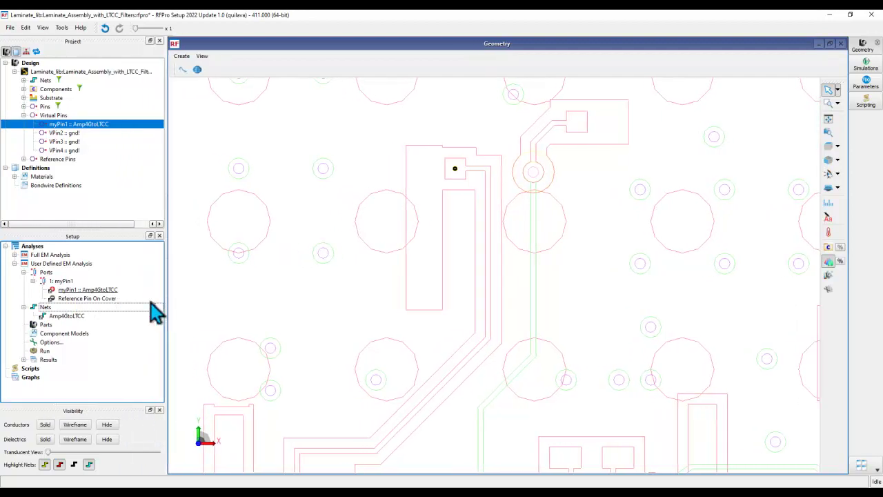
- Replace port 1's cover reference pin with VPin3 and VPin4 on gnd!
left_click(90, 299)
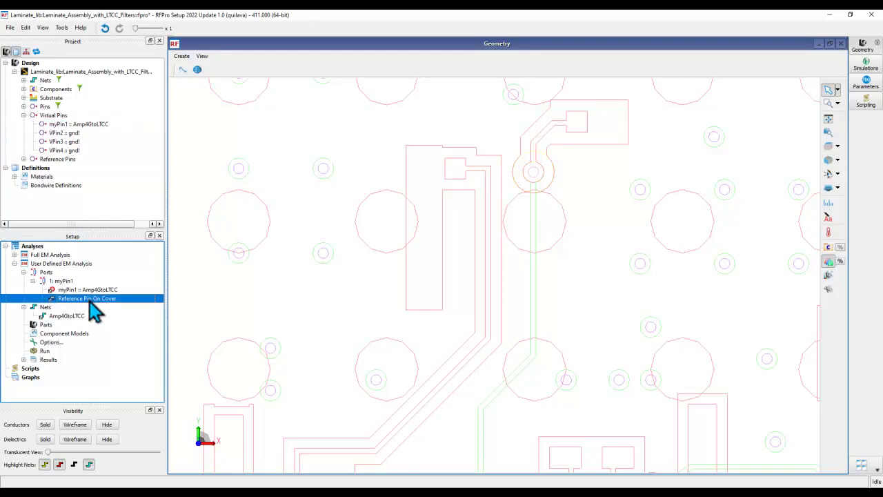
key("Delete")
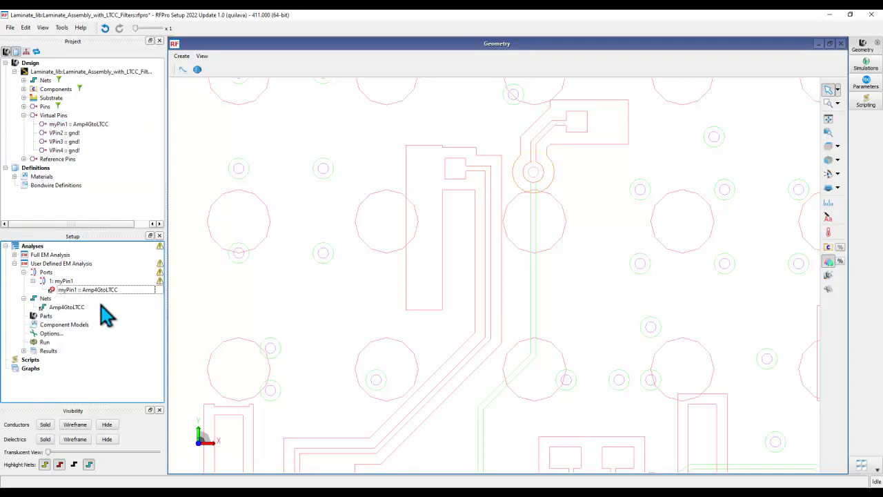
left_click(72, 133)
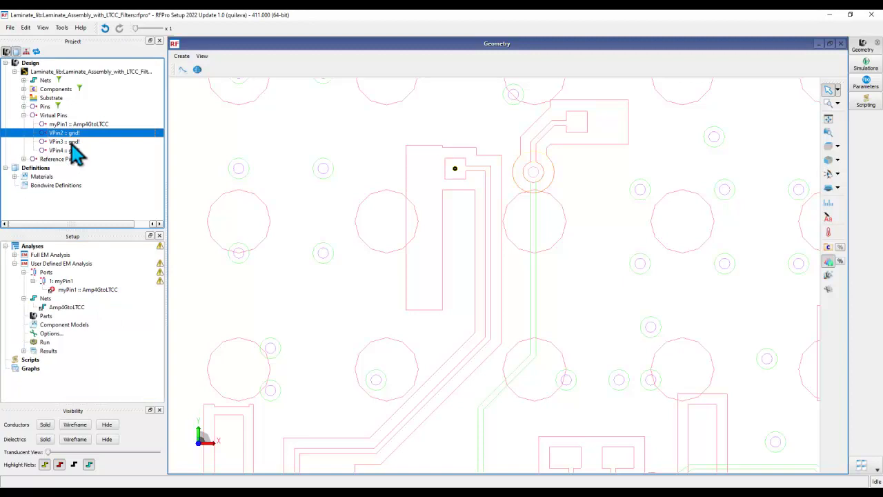
left_click(70, 143)
left_click(70, 150, "shift")
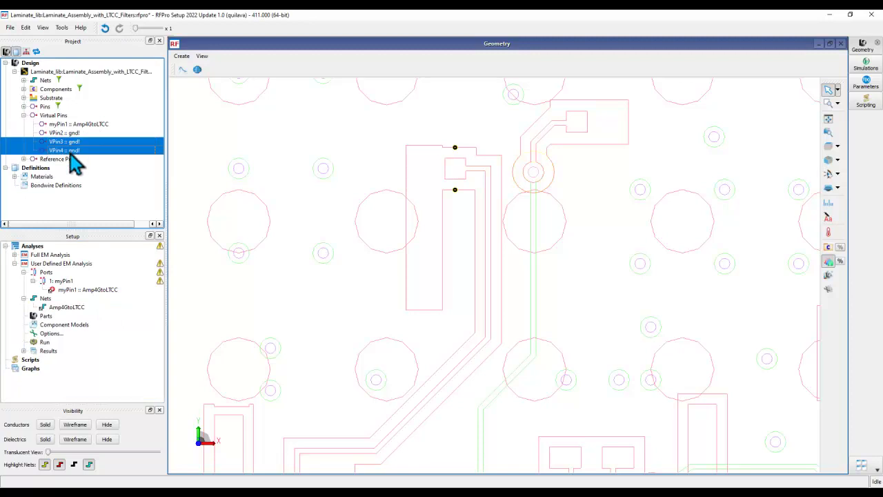
left_click_drag(72, 155, 64, 291)
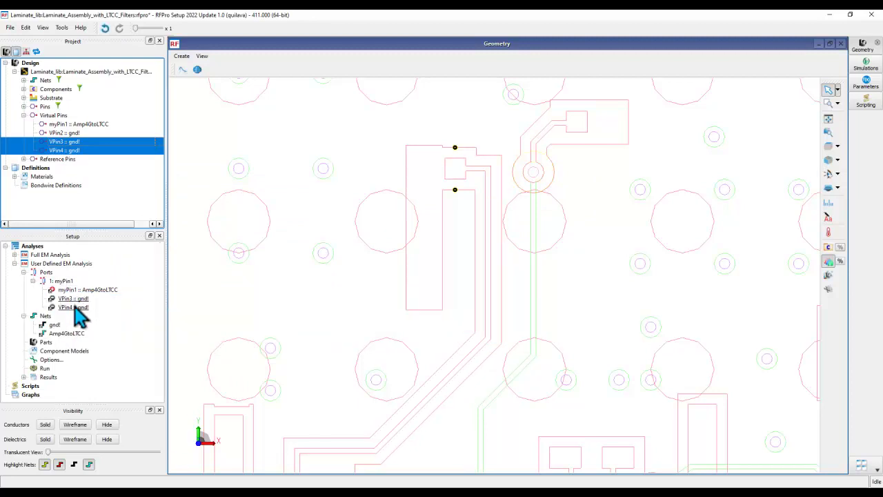
- Locate port 1: myPin1 on the board, then highlight the Amp4GtoLTCC net trace in red
left_click(72, 281)
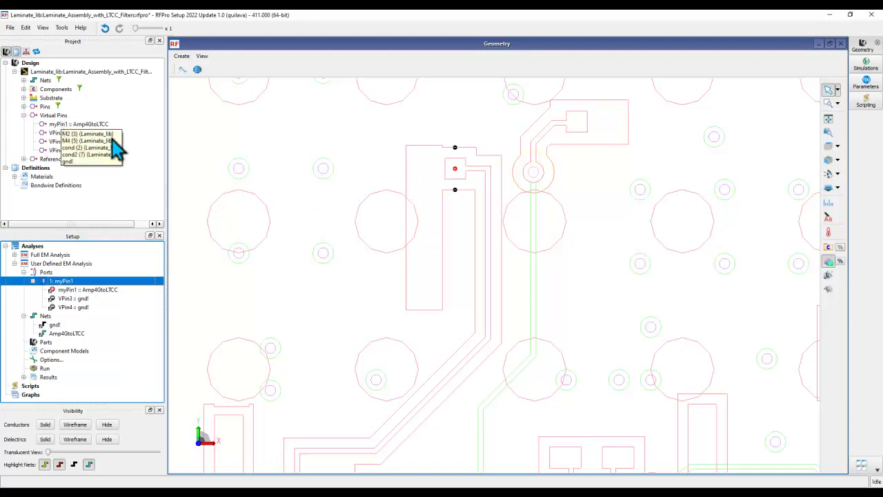
scroll(370, 225, "down", 4)
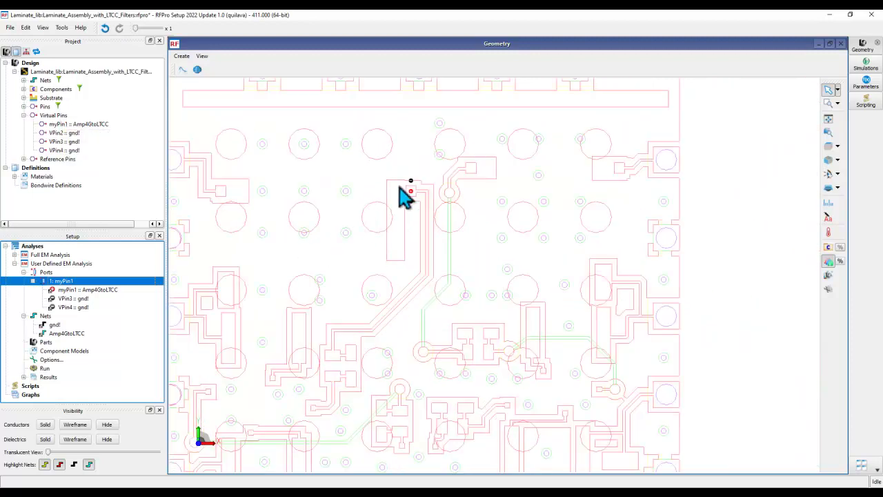
left_click_drag(361, 271, 404, 250)
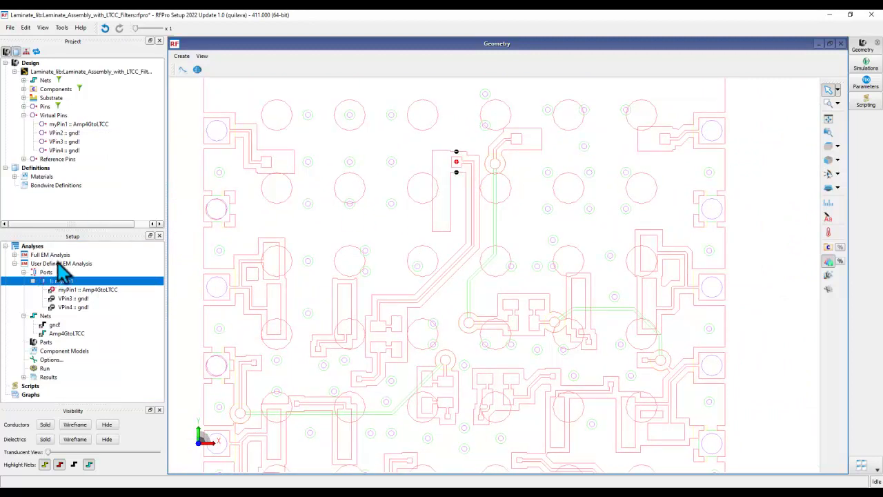
left_click(33, 282)
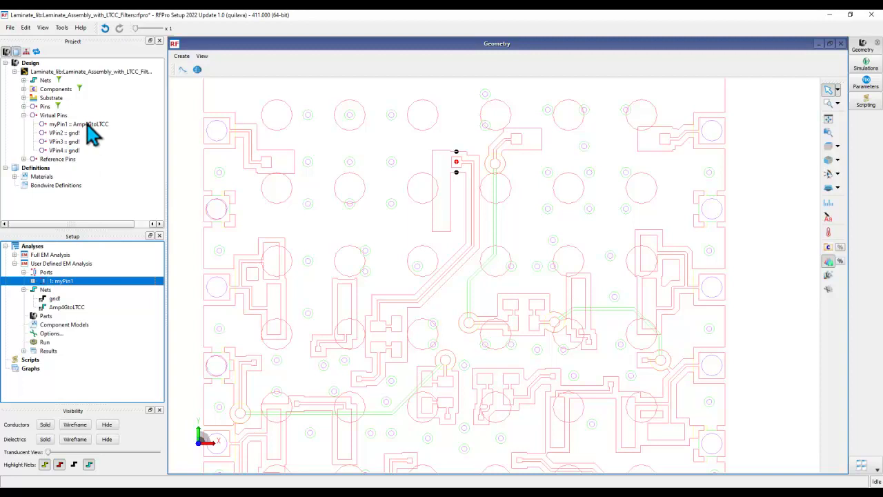
left_click(59, 308)
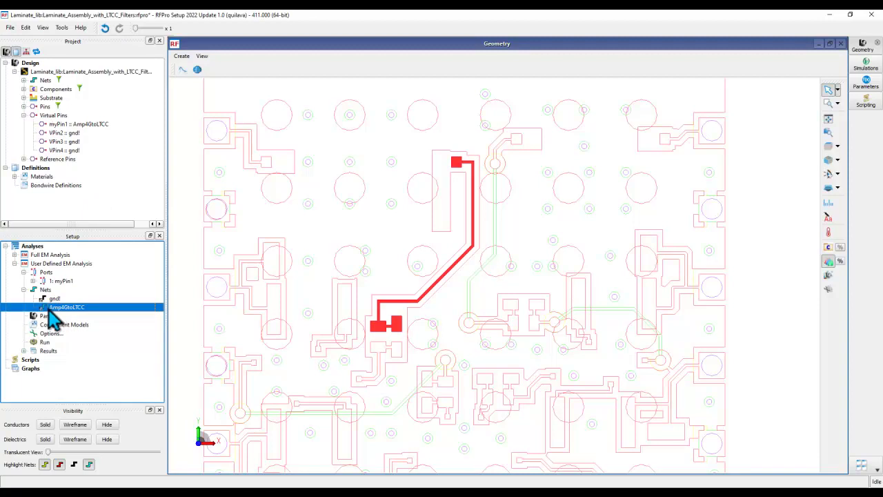
left_click(69, 142)
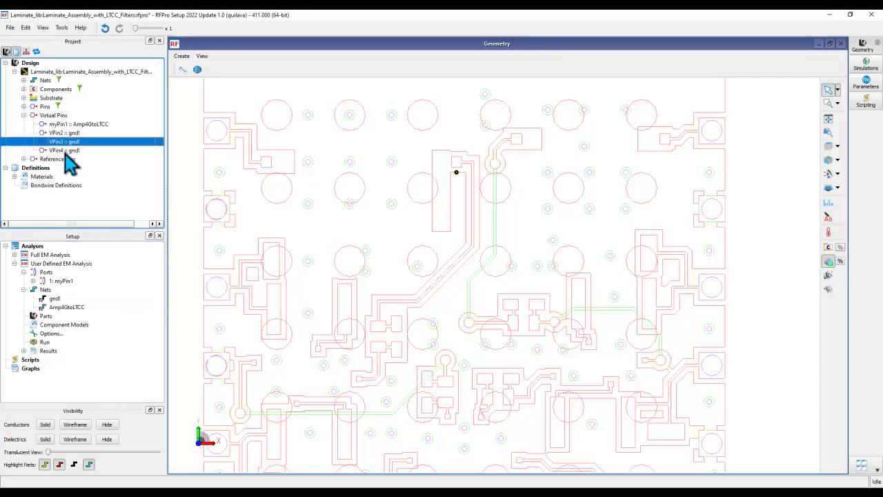
left_click(71, 150)
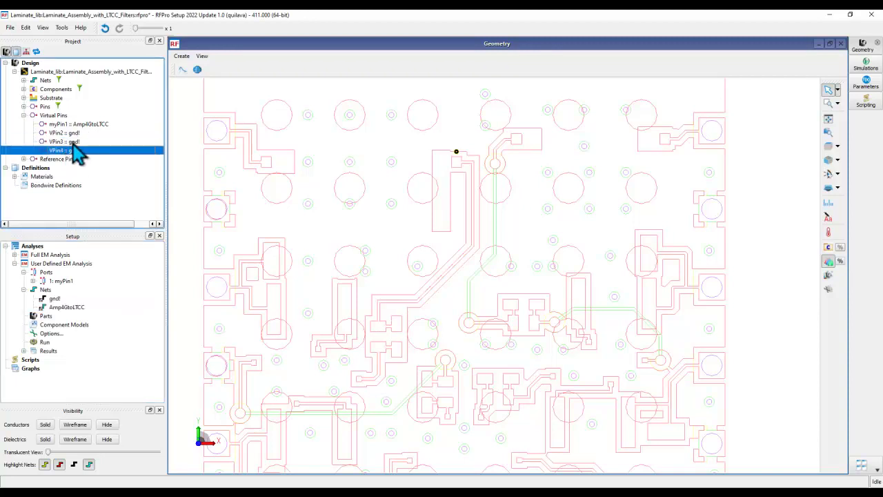
left_click(56, 300)
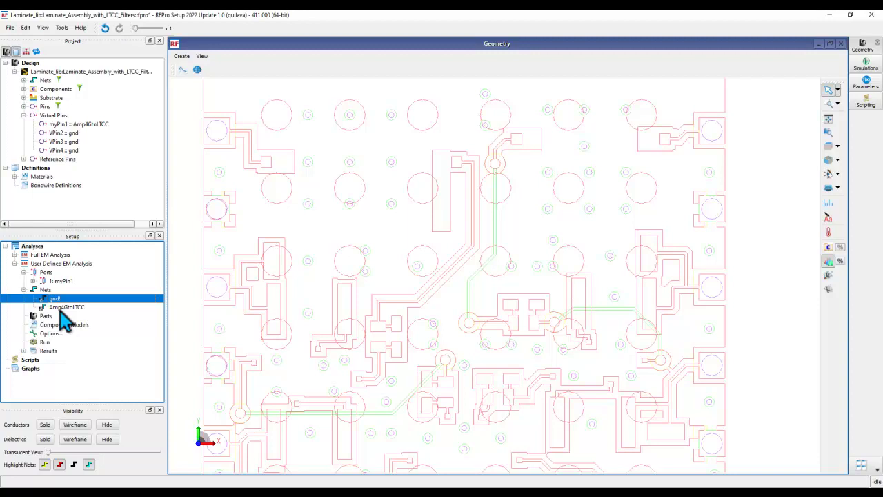
left_click(60, 308, "shift")
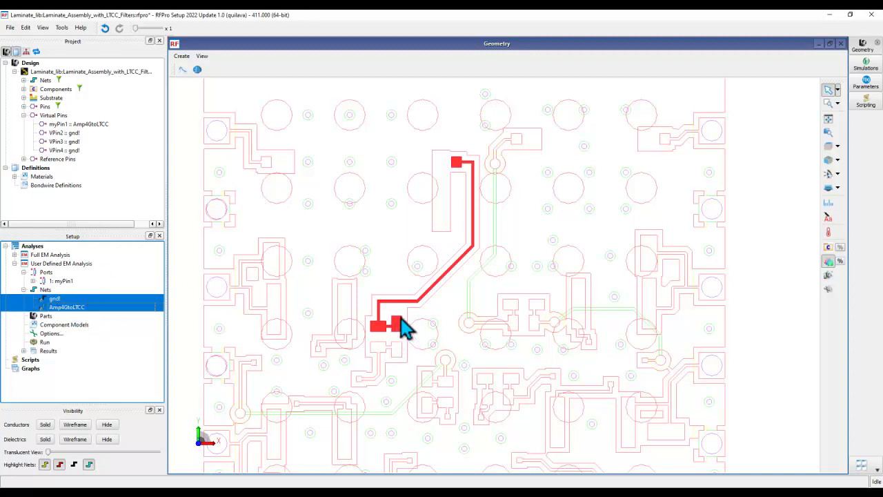
- Check the adaptive 0 Hz–10 GHz options without changes, then collapse the Nets and Ports nodes
double_click(52, 336)
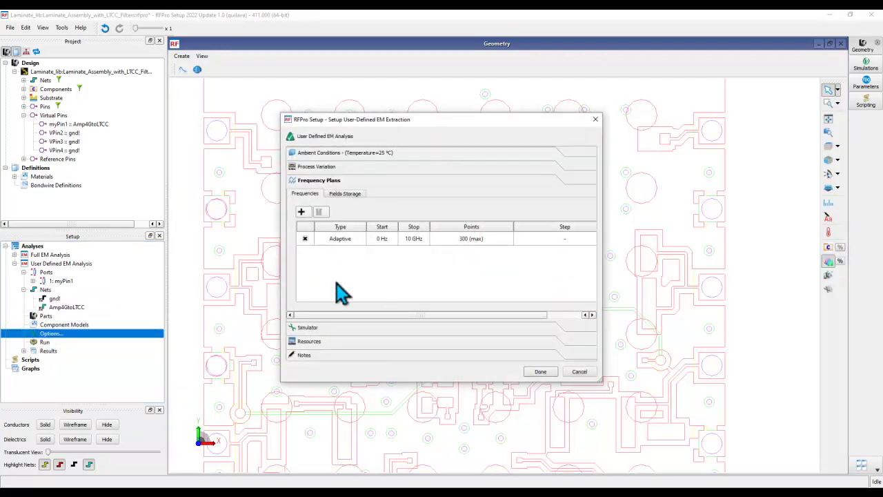
left_click(568, 371)
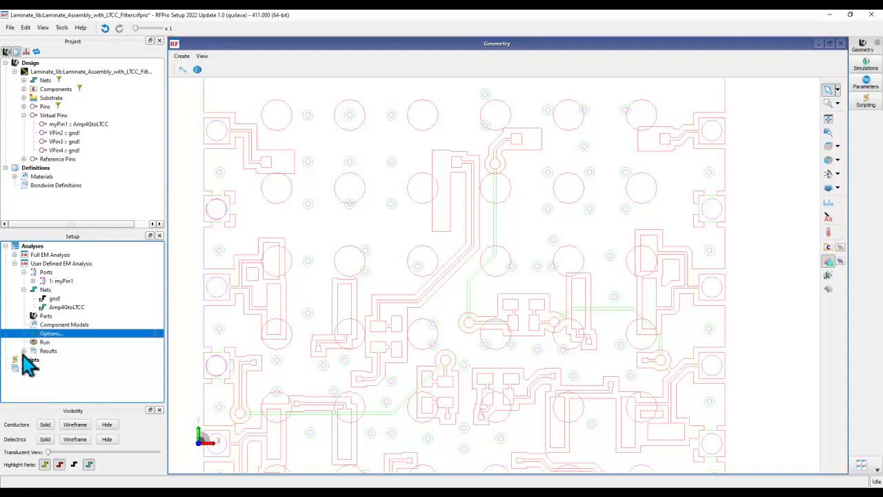
left_click(24, 290)
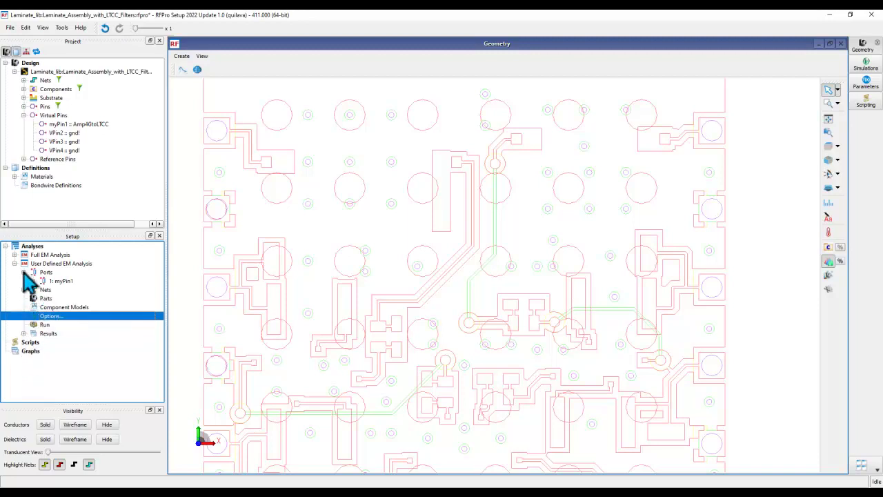
left_click(24, 272)
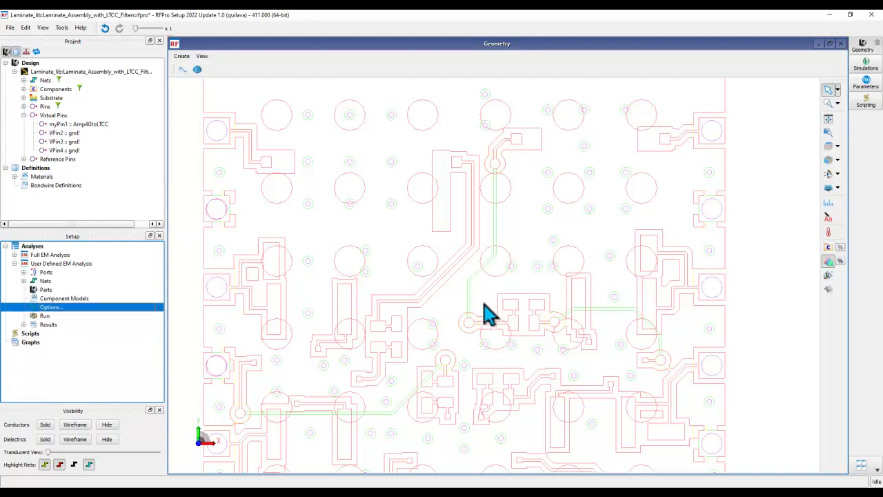